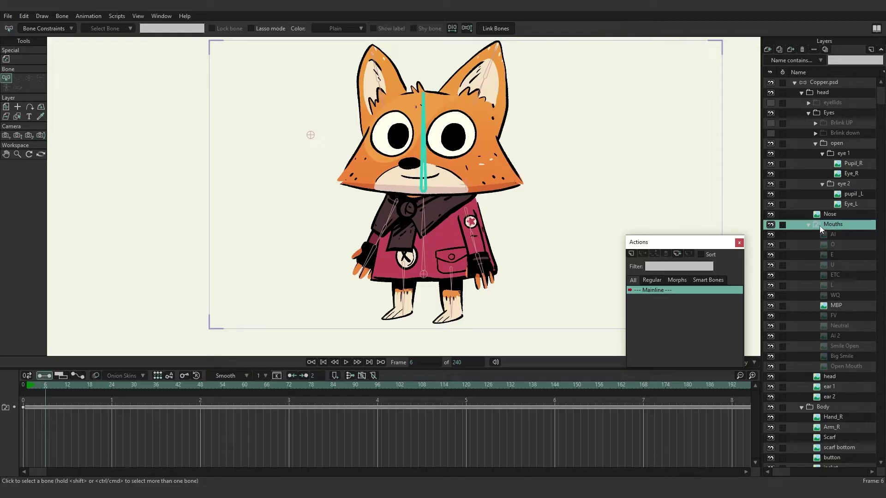
# Step: Switch the Mouths layer to the ETC mouth at frame 6 and to the WQ mouth at frame 12
pyautogui.click(831, 143)
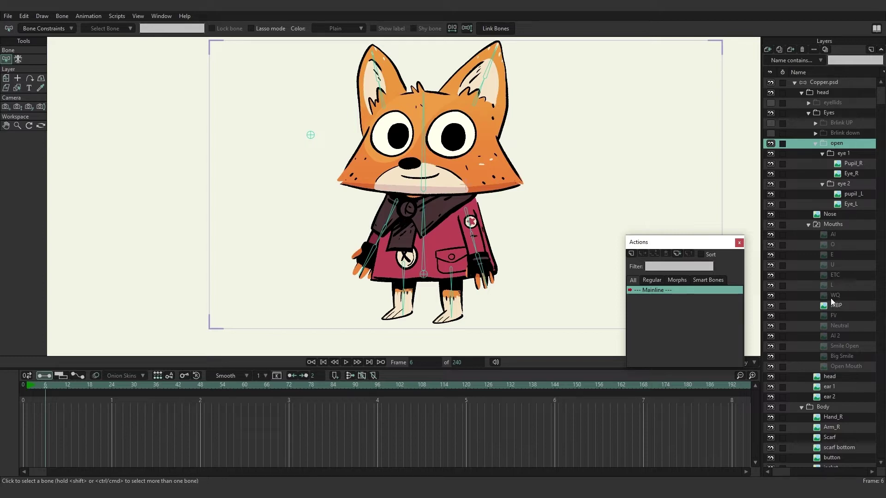
pyautogui.rightClick(830, 225)
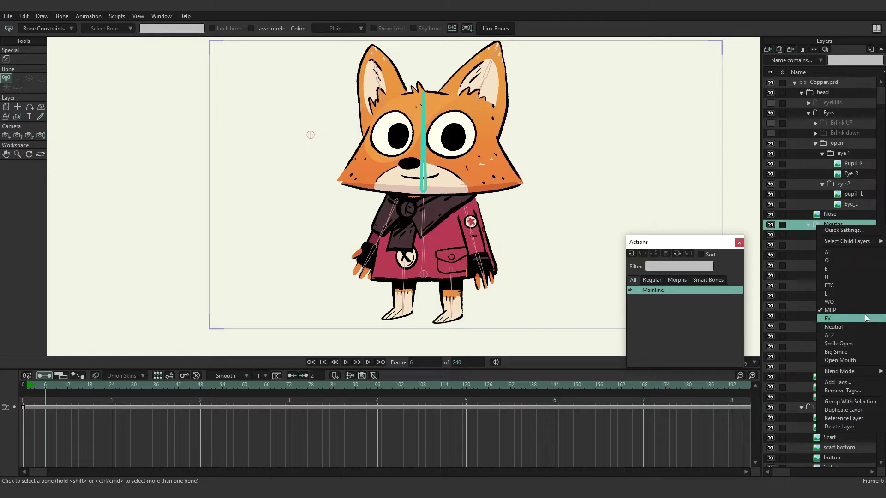
pyautogui.click(842, 286)
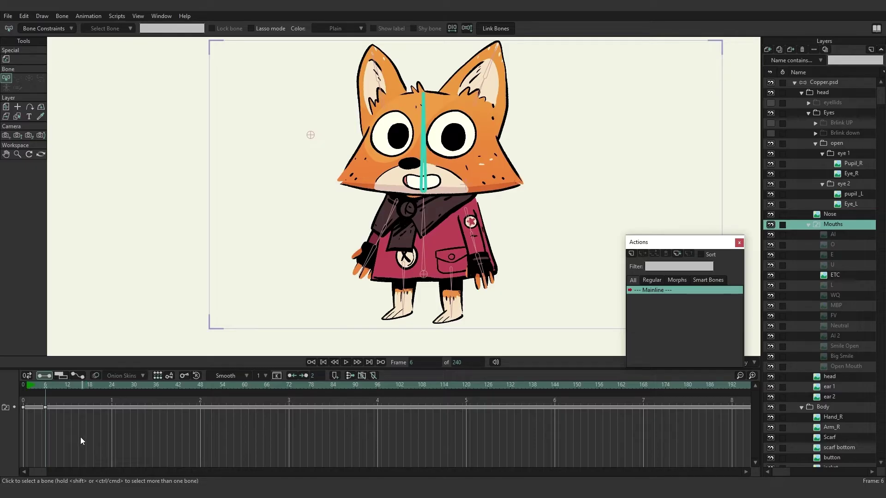
pyautogui.click(67, 384)
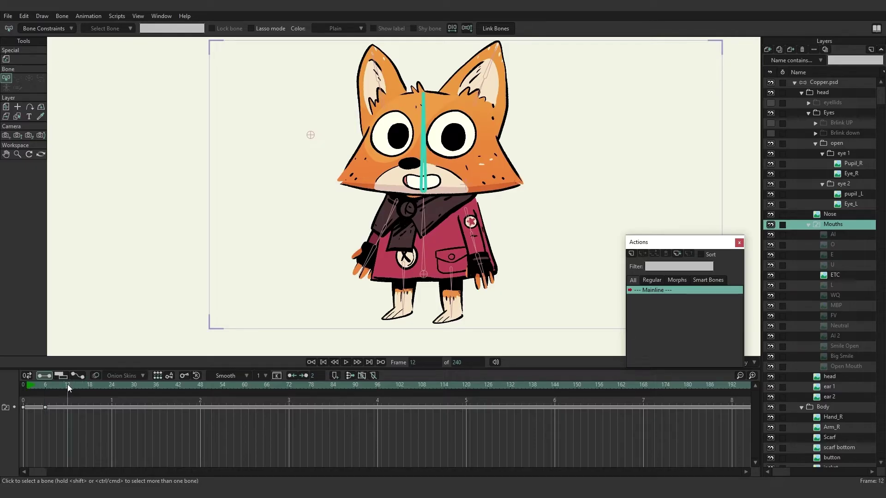
pyautogui.rightClick(833, 225)
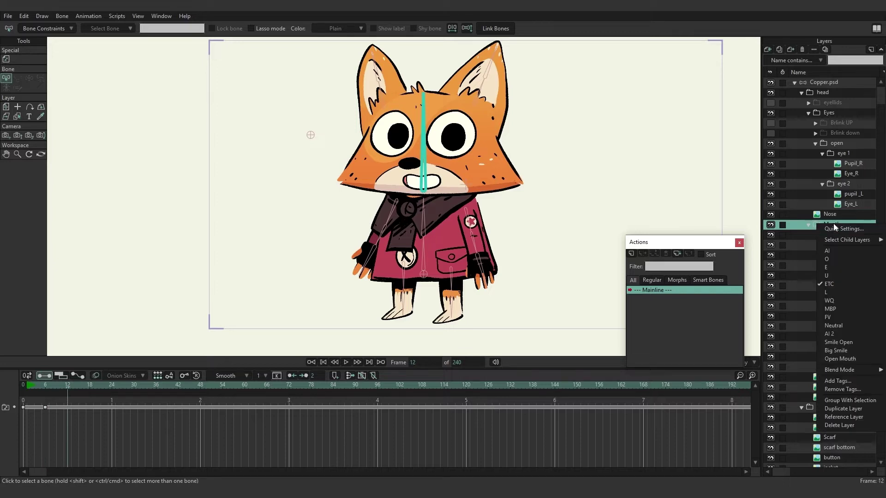
pyautogui.click(841, 300)
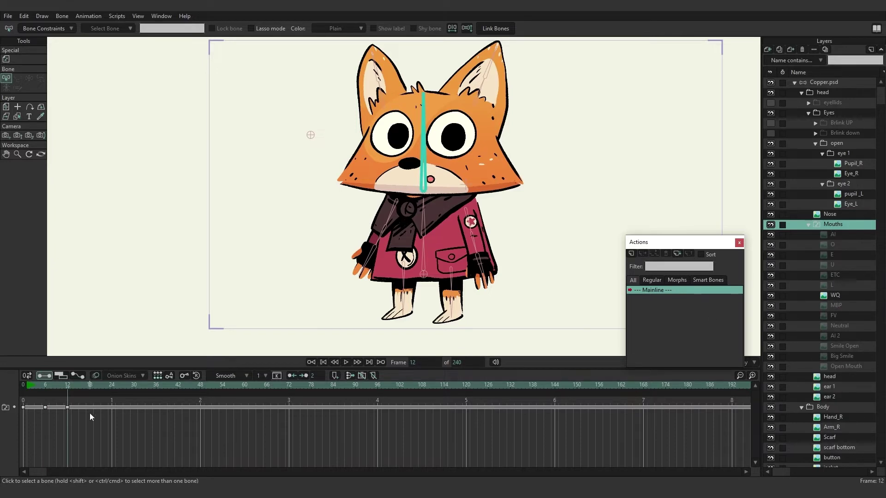
# Step: Scrub the timeline around frame 12 to check the mouth change, and return to frame 0
pyautogui.moveTo(68, 407)
pyautogui.click(63, 388)
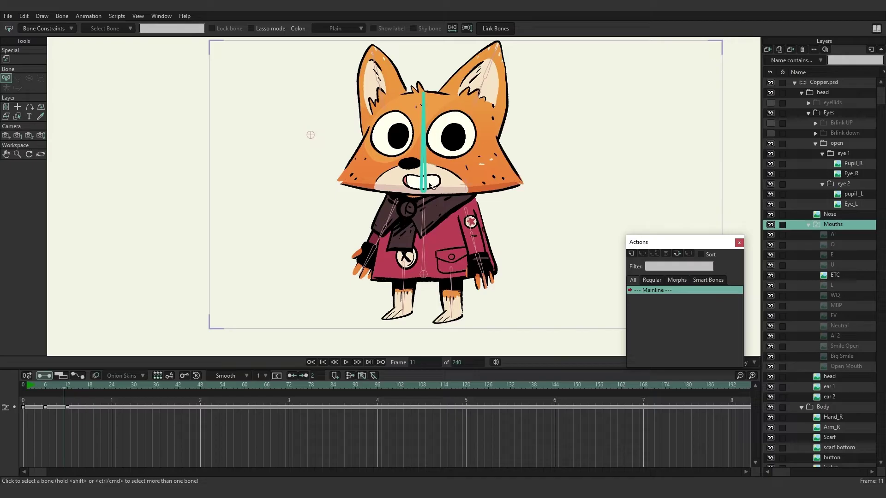
pyautogui.moveTo(62, 384)
pyautogui.mouseDown()
pyautogui.moveTo(48, 385)
pyautogui.moveTo(71, 383)
pyautogui.mouseUp()
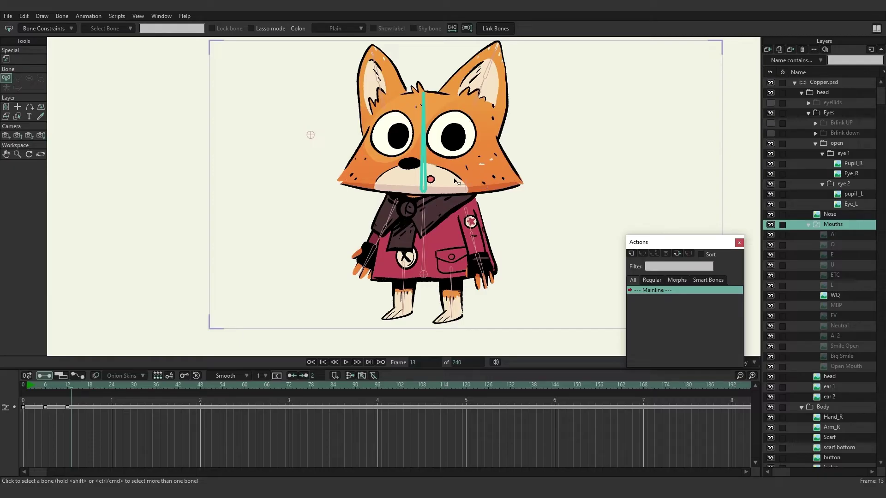
pyautogui.click(324, 364)
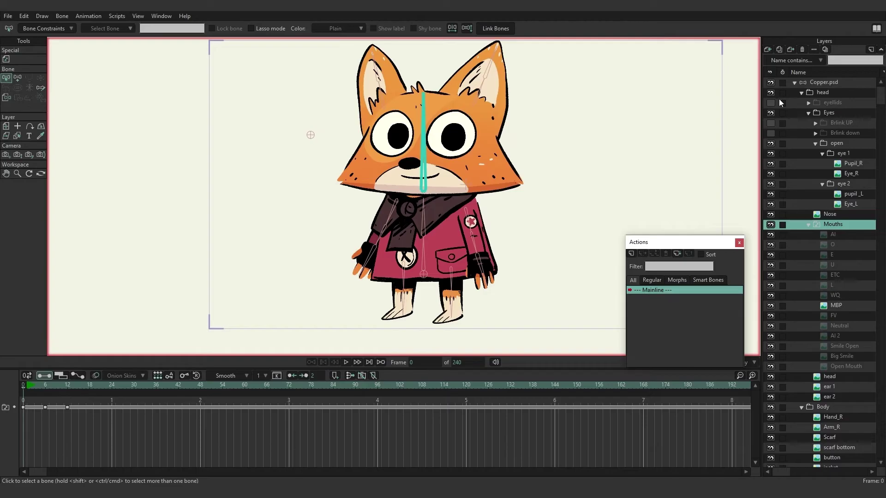
pyautogui.click(766, 51)
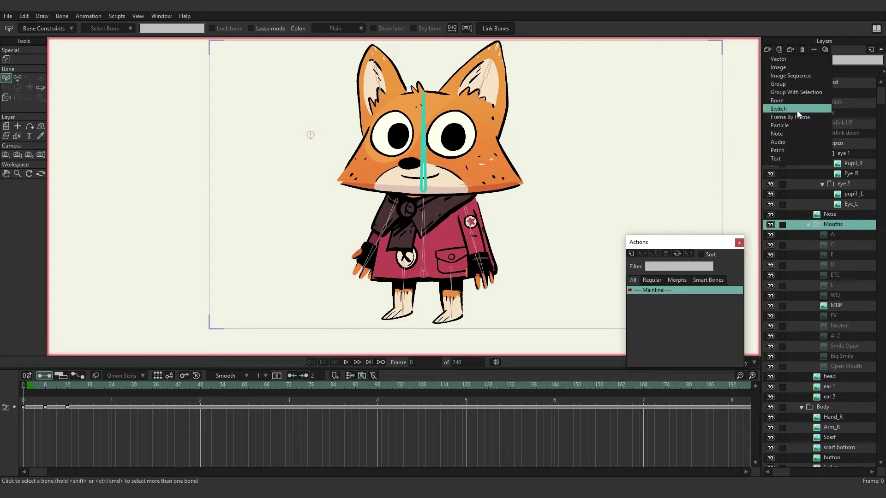
pyautogui.click(850, 33)
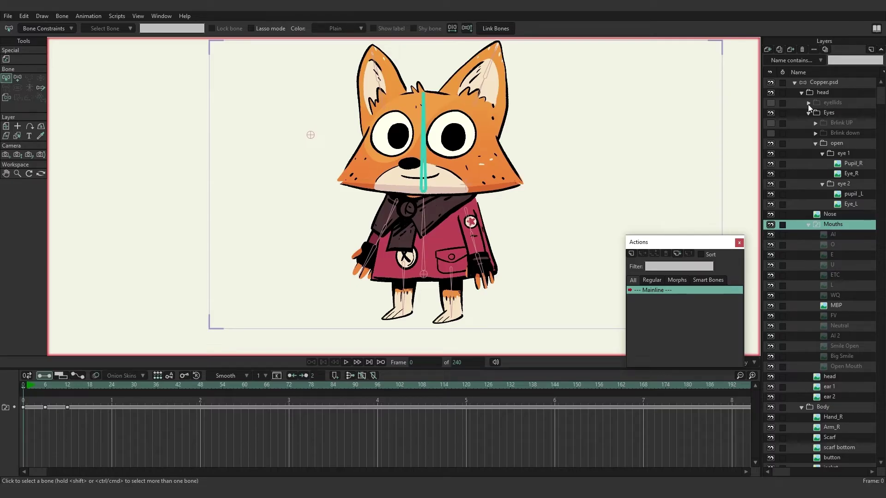
# Step: Turn on the visibility of the eyelid group inside the head group
pyautogui.click(770, 102)
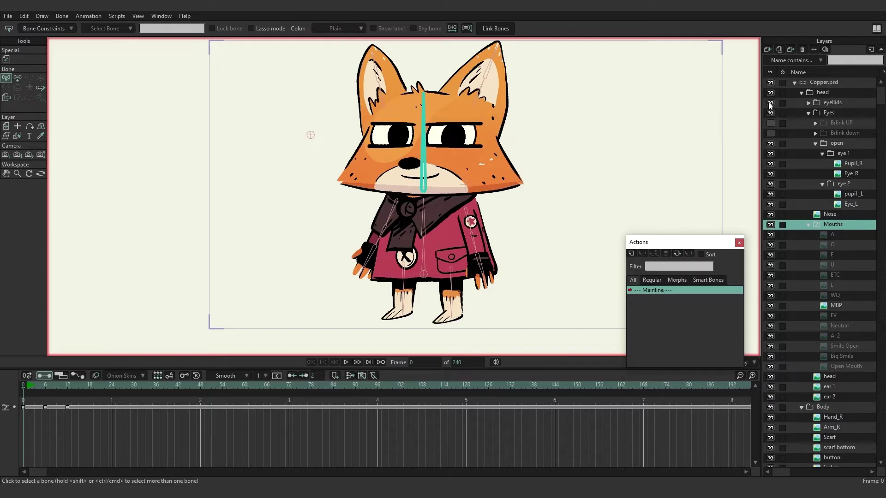
pyautogui.click(770, 102)
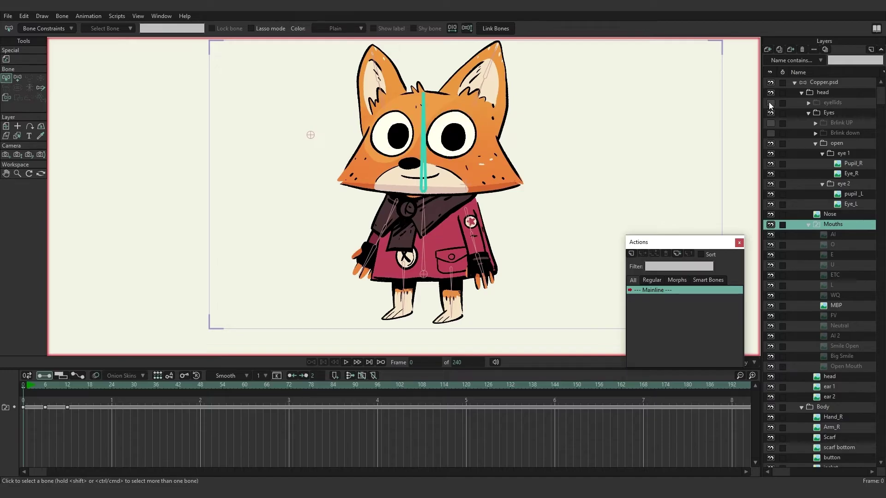
pyautogui.click(770, 103)
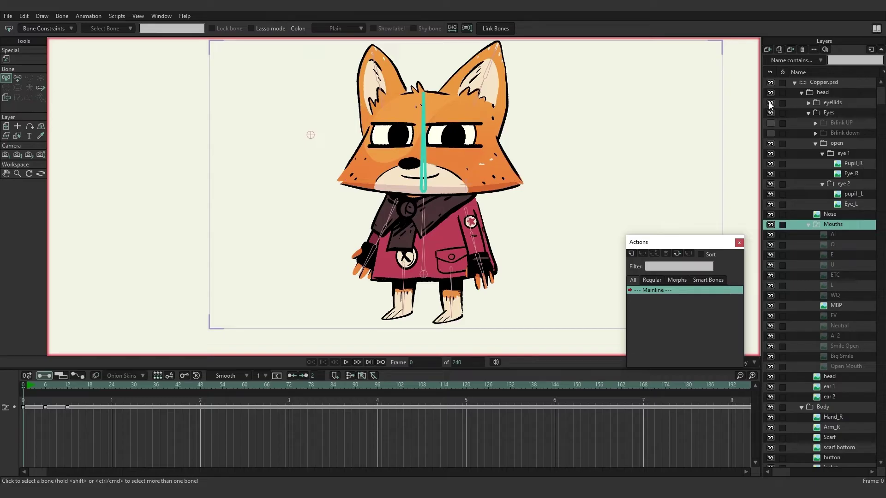
pyautogui.click(769, 103)
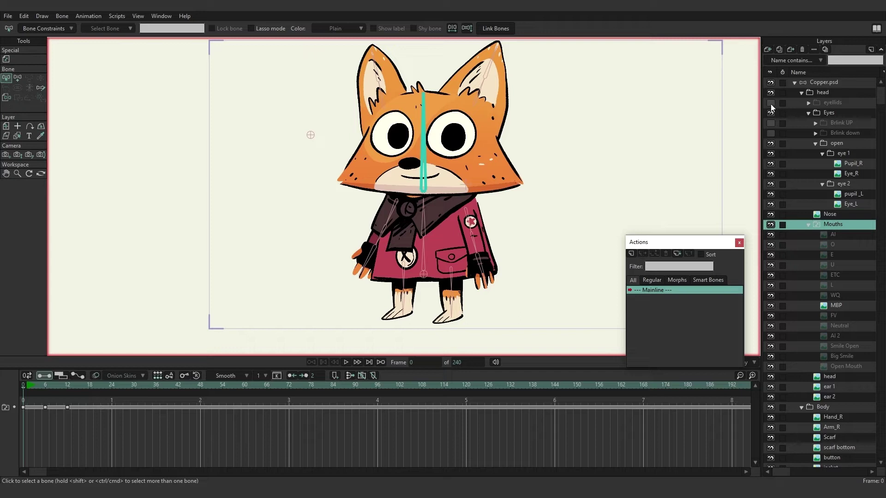
pyautogui.click(770, 102)
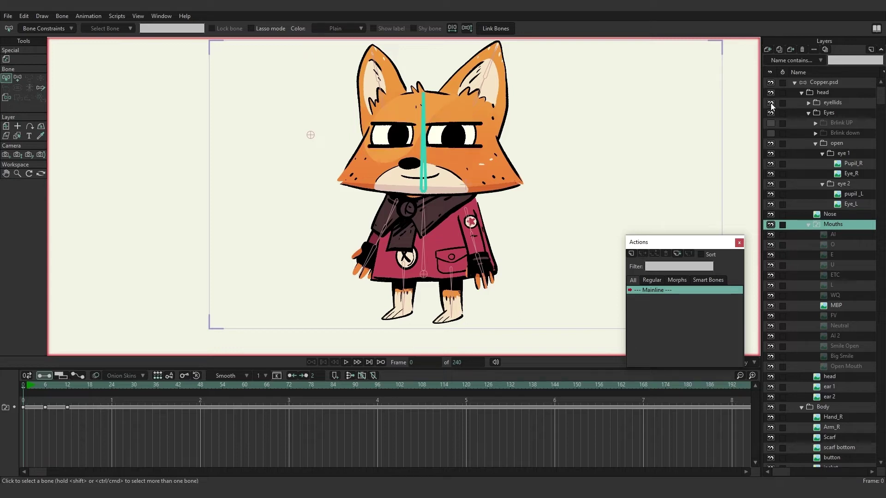
# Step: Put the eyelid group inside a new parent group and name the new group "eyelids"
pyautogui.rightClick(818, 103)
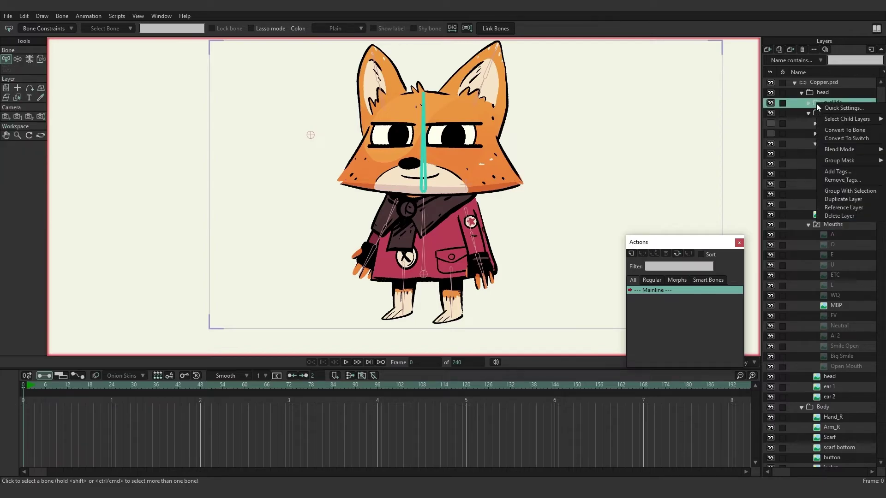
pyautogui.click(839, 191)
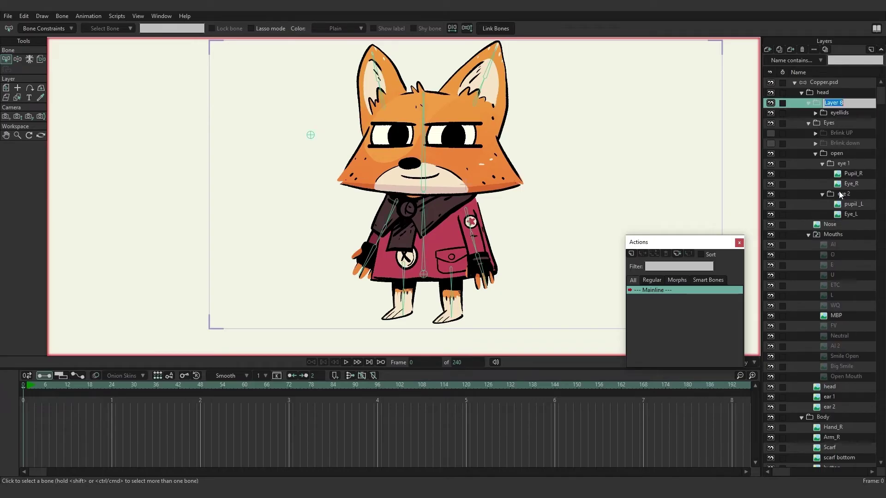
pyautogui.doubleClick(834, 102)
pyautogui.write('eyelids')
pyautogui.press('Return')
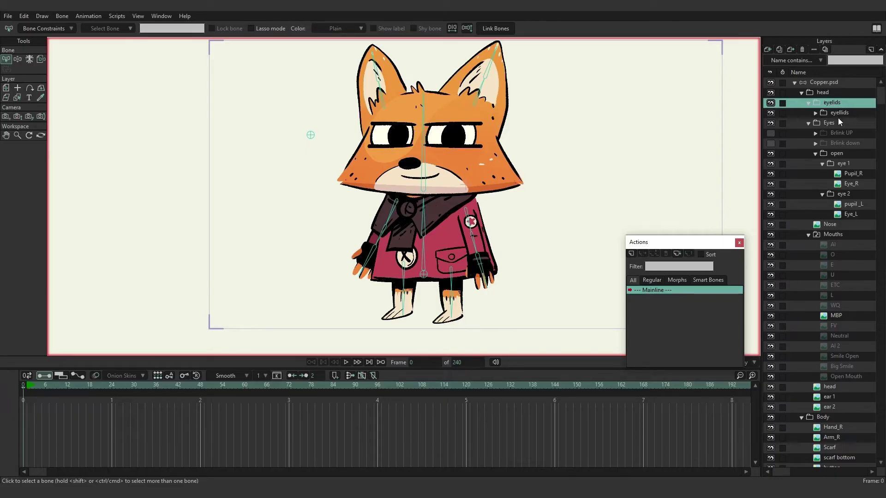
# Step: Rename the inner eyelid group inside the eyelids group as "on"
pyautogui.click(839, 114)
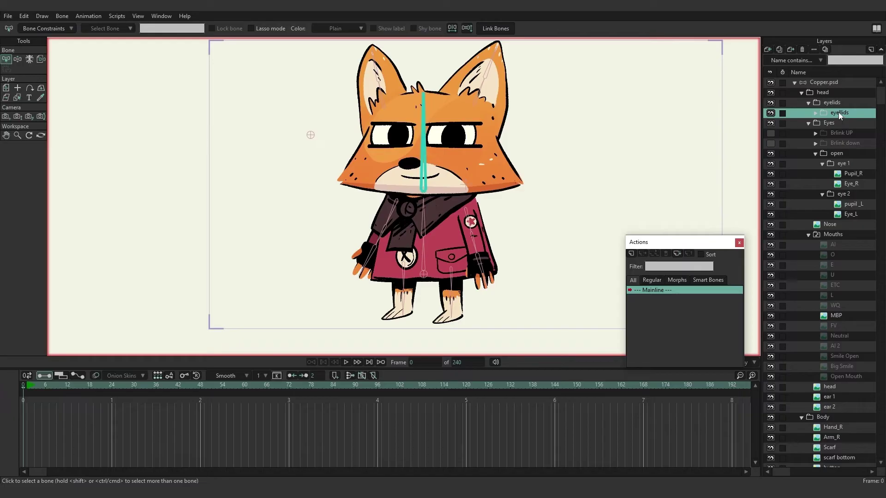
pyautogui.doubleClick(838, 112)
pyautogui.write('on')
pyautogui.press('Return')
# Step: Add an empty vector layer above the "on" group inside eyelids and name it "off"
pyautogui.click(767, 51)
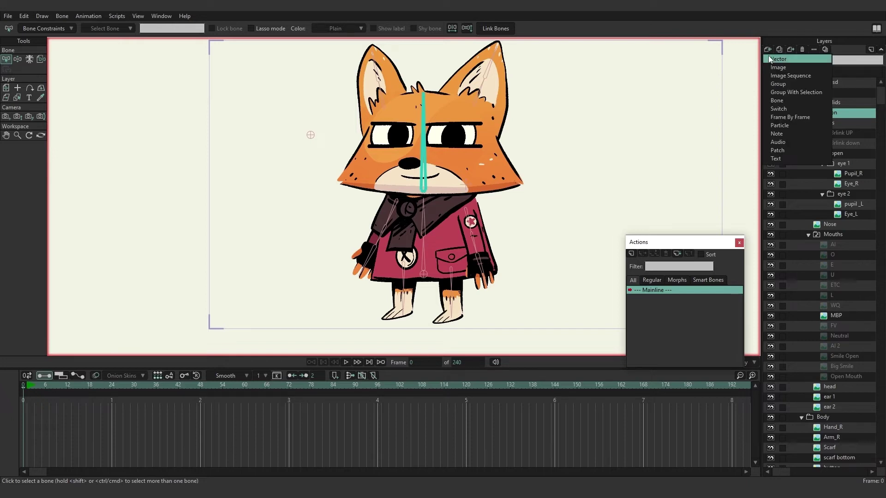
pyautogui.click(770, 58)
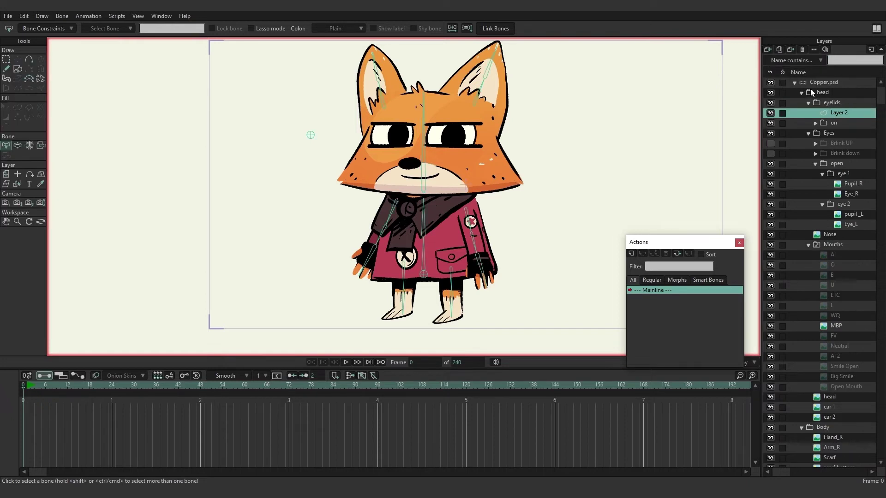
pyautogui.doubleClick(841, 116)
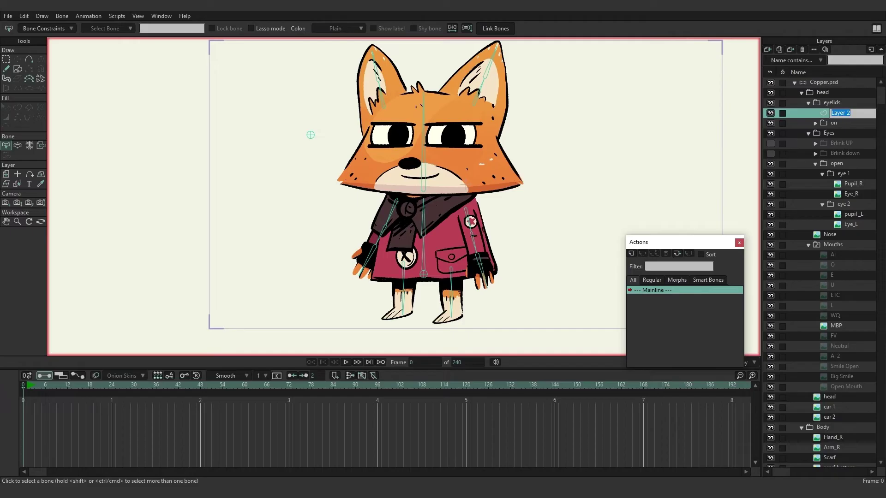
pyautogui.write('off')
# Step: Convert the outer eyelids group to a switch layer
pyautogui.click(832, 101)
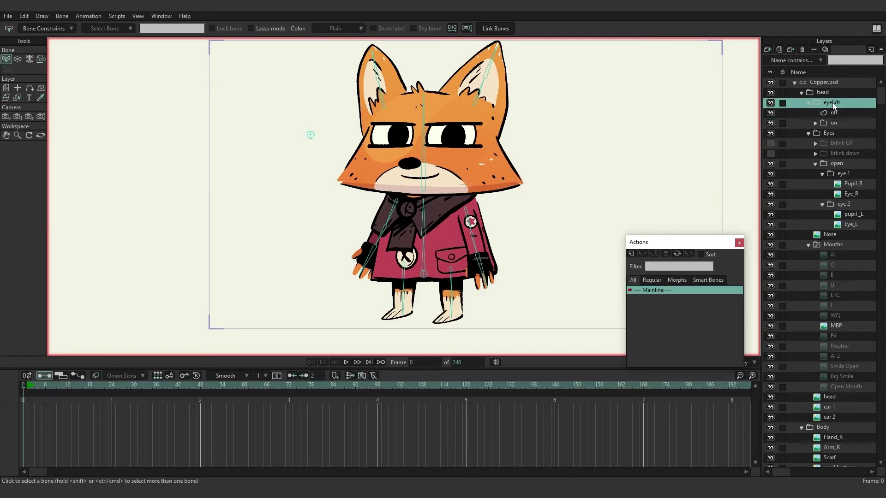
pyautogui.rightClick(832, 103)
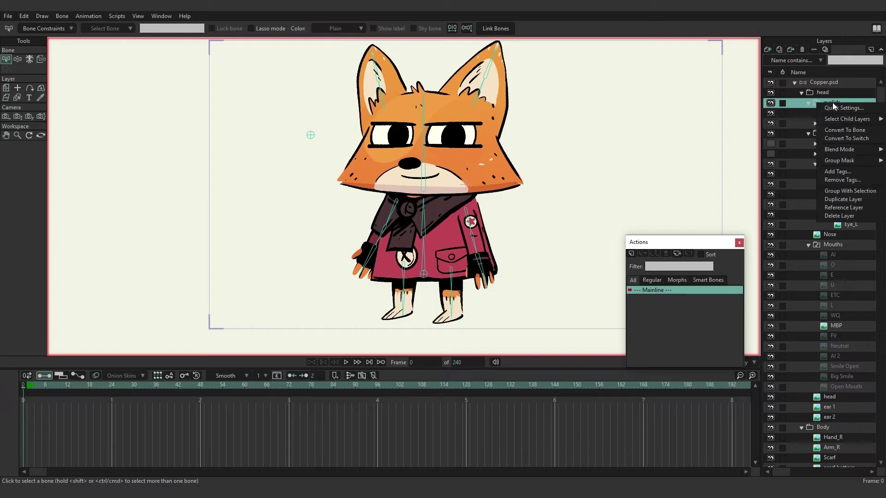
pyautogui.click(829, 137)
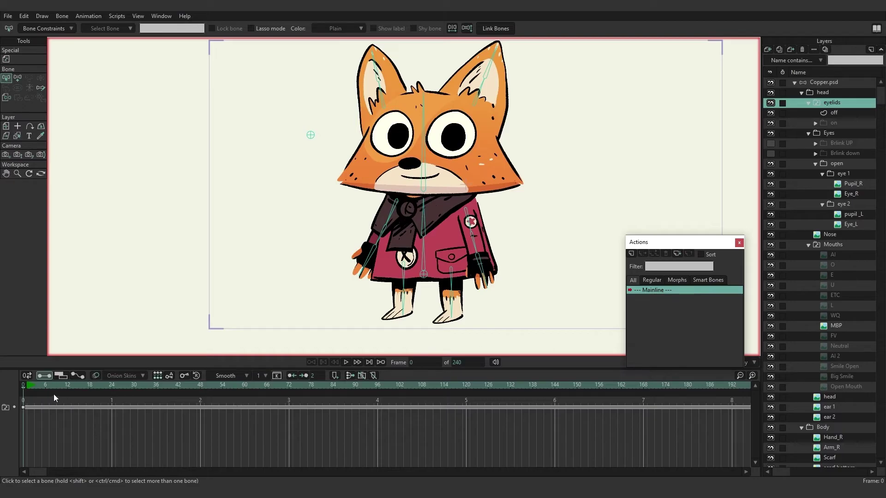
# Step: Switch the eyelids layer to "on" at frame 6
pyautogui.click(46, 384)
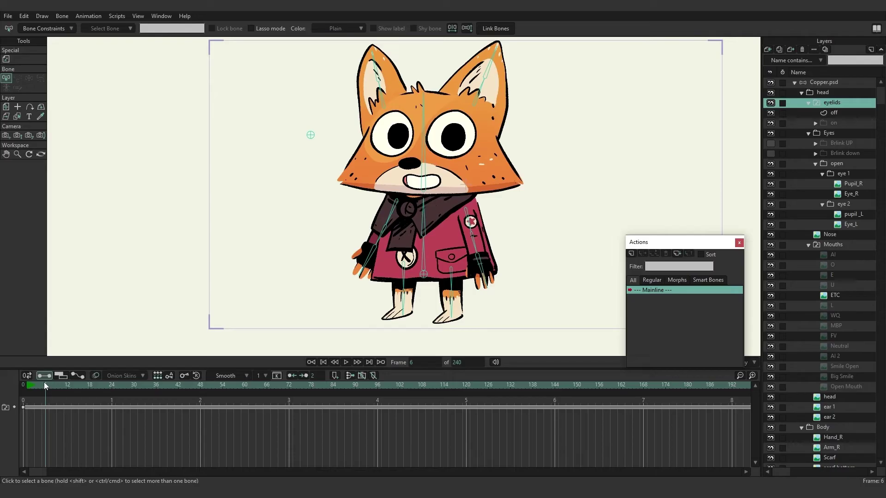
pyautogui.rightClick(834, 101)
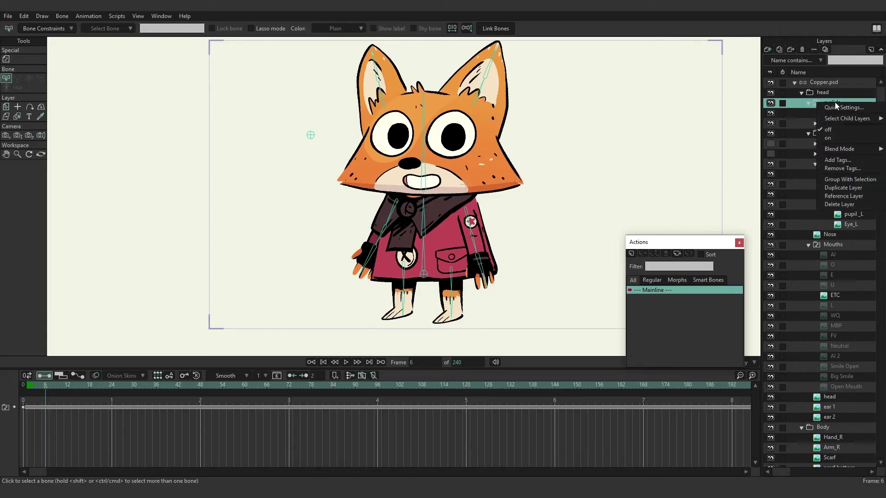
pyautogui.click(834, 138)
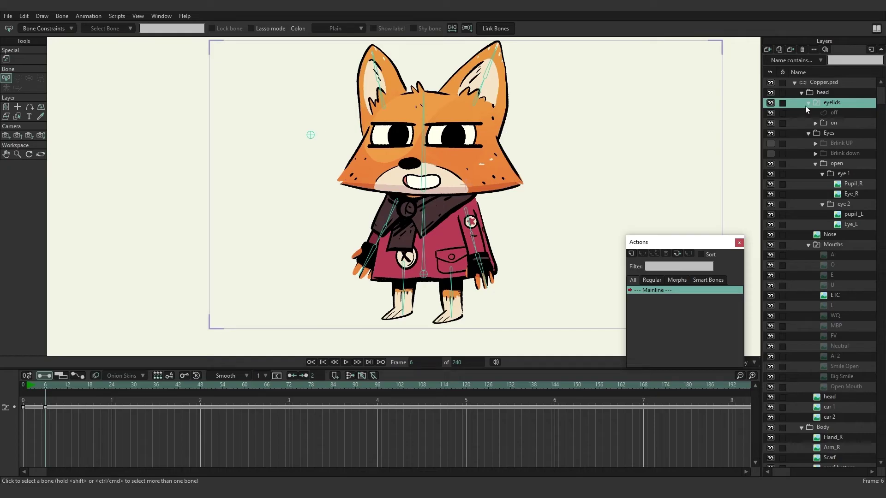
# Step: At frame 0, group eyelid_L and eyelid down_L inside the "on" group and name the new group "left"
pyautogui.click(824, 122)
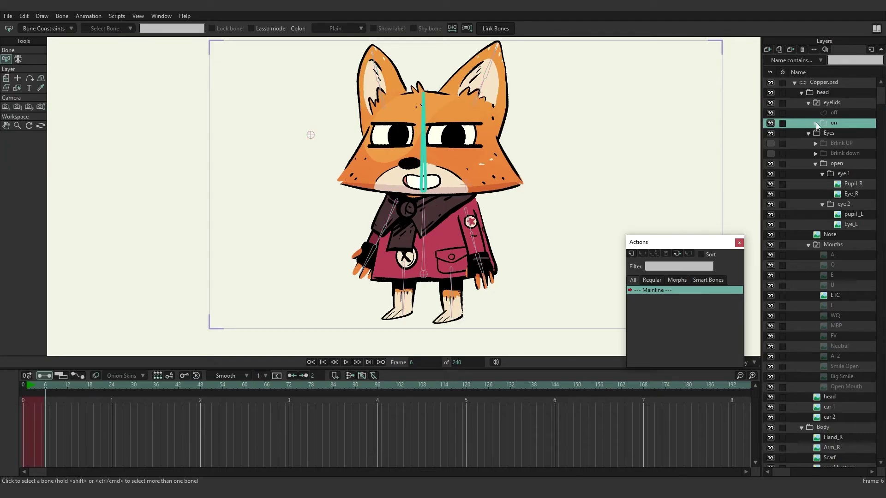
pyautogui.click(816, 123)
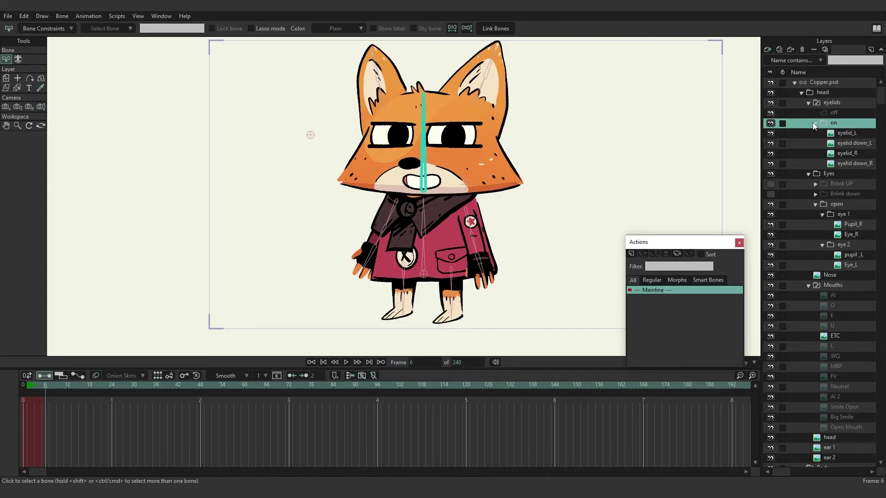
pyautogui.click(842, 134)
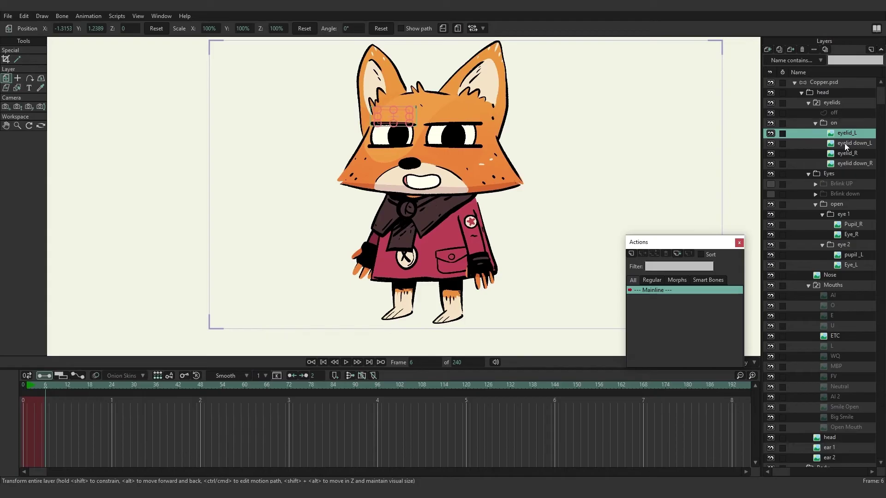
pyautogui.click(844, 143)
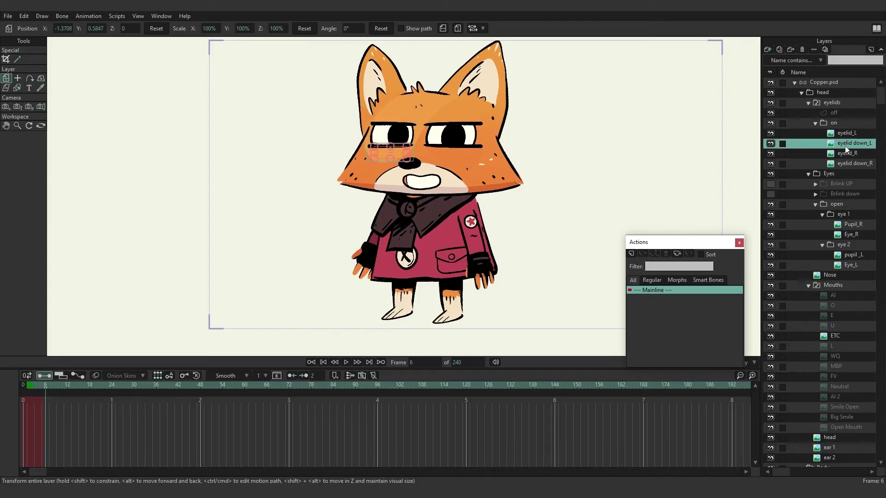
pyautogui.click(324, 363)
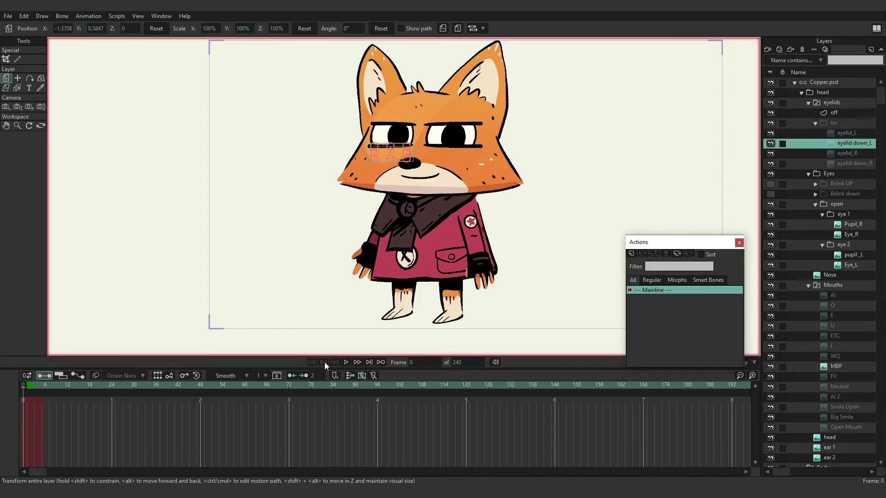
pyautogui.keyDown('ctrl'); pyautogui.click(844, 133); pyautogui.keyUp('ctrl')
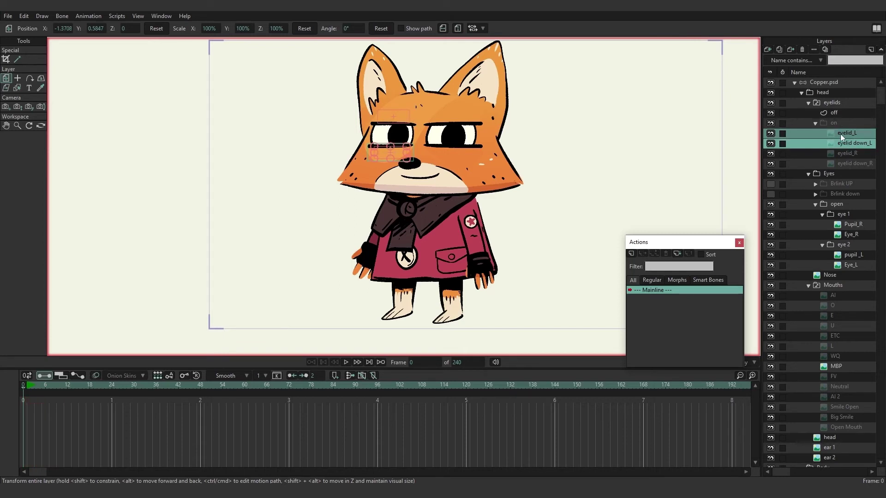
pyautogui.rightClick(840, 133)
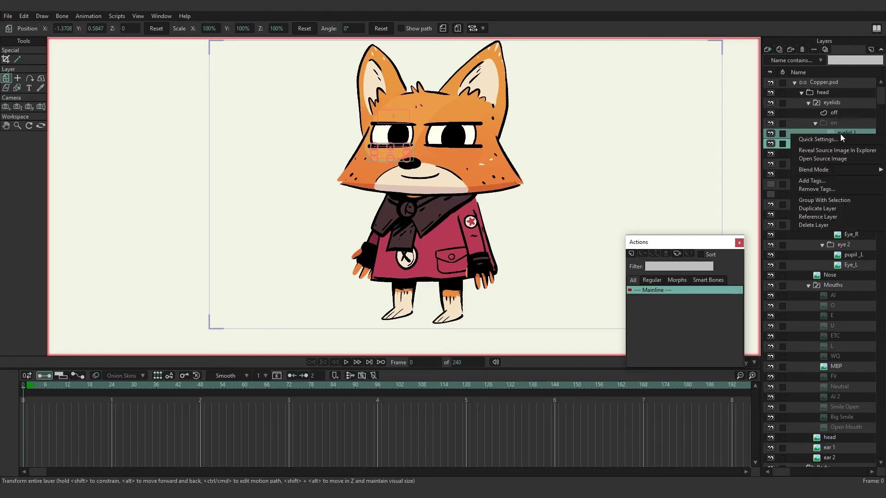
pyautogui.click(849, 202)
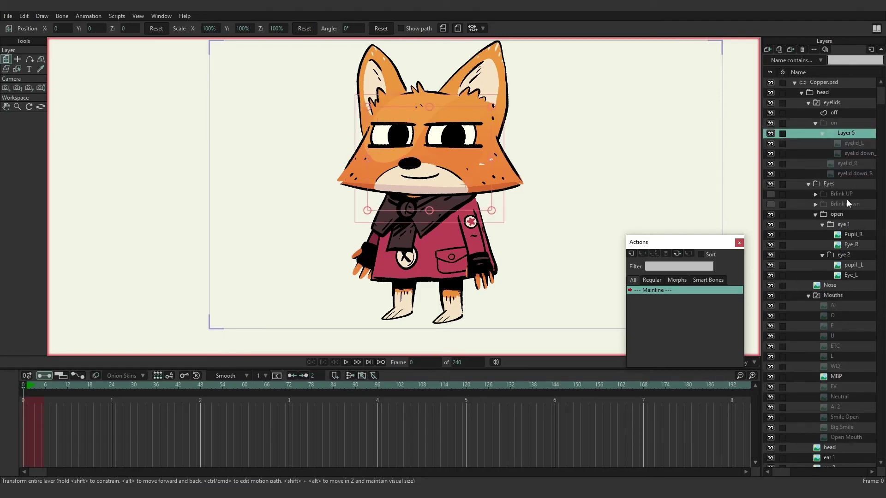
pyautogui.doubleClick(845, 134)
pyautogui.write('left')
pyautogui.press('Return')
pyautogui.click(821, 134)
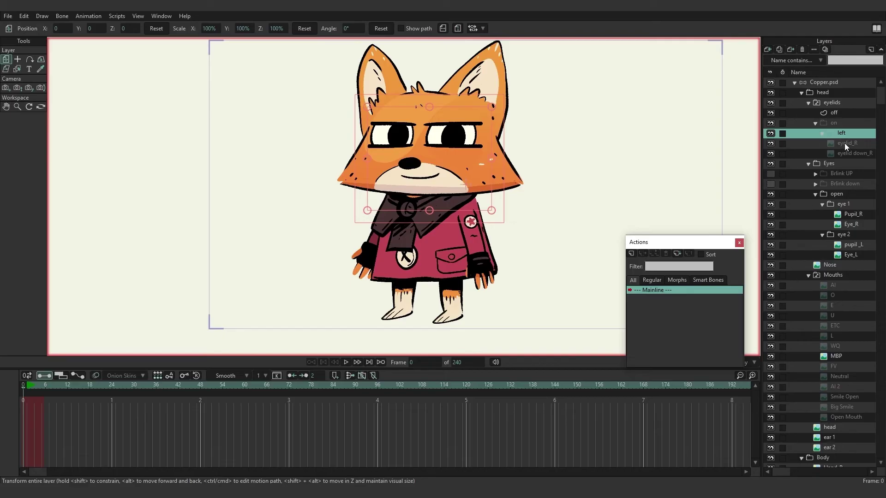
# Step: Group eyelid_R and eyelid down_R inside the "on" group and name the new group "right"
pyautogui.click(844, 143)
pyautogui.keyDown('ctrl'); pyautogui.click(847, 153); pyautogui.keyUp('ctrl')
pyautogui.rightClick(847, 154)
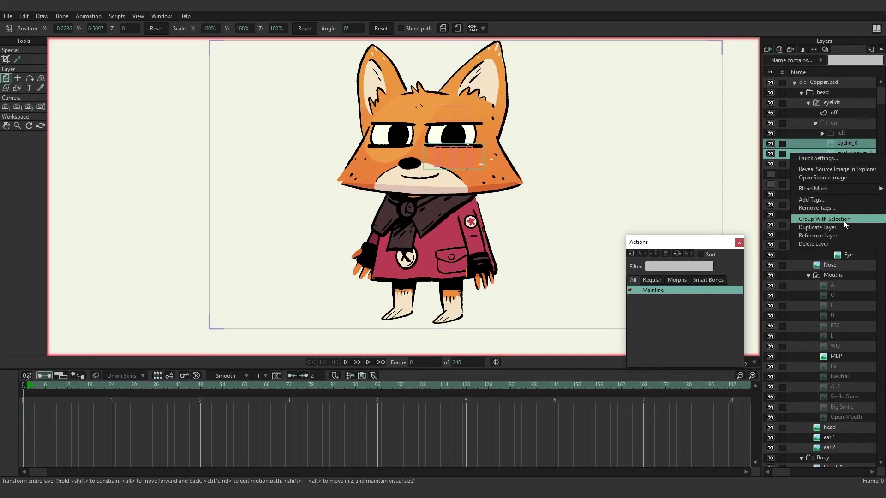
pyautogui.click(843, 221)
pyautogui.doubleClick(846, 147)
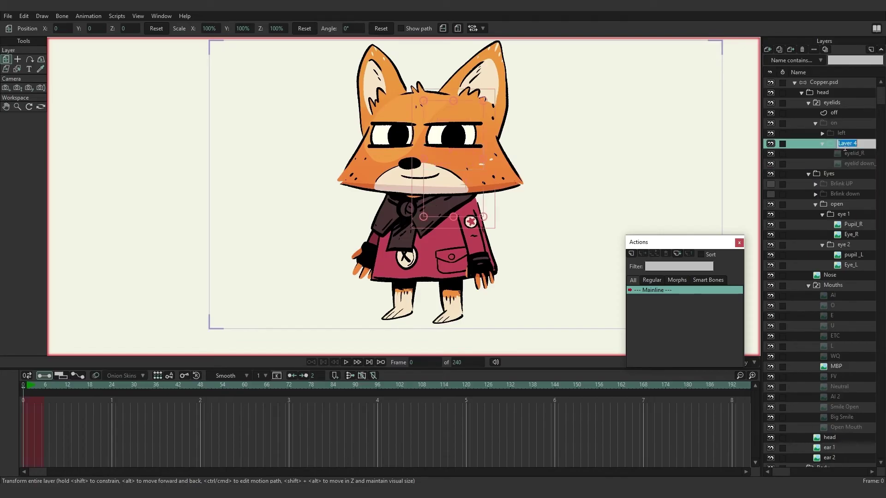
pyautogui.write('right')
pyautogui.press('Return')
pyautogui.click(823, 144)
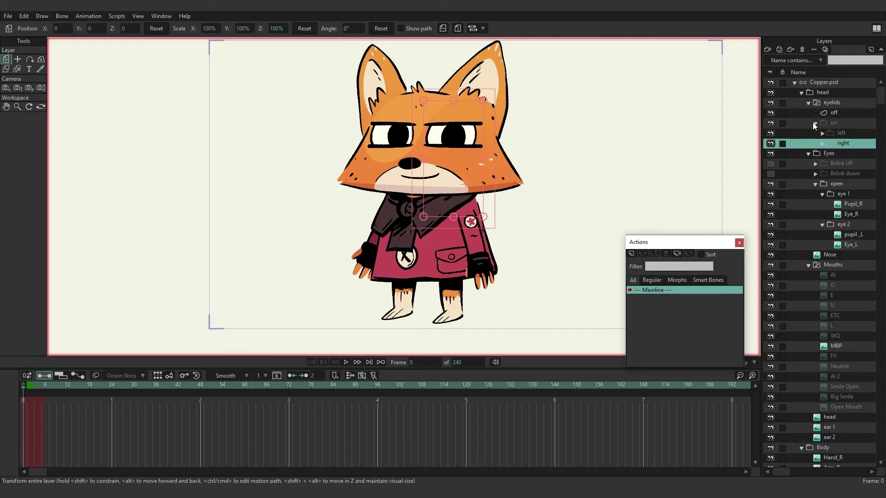
# Step: Try converting the "on" group inside eyelids to a switch layer
pyautogui.click(826, 123)
pyautogui.rightClick(831, 124)
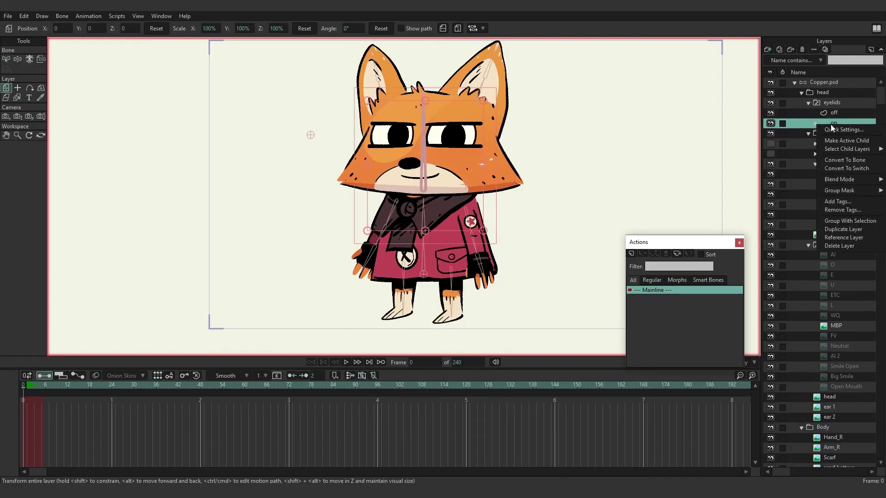
pyautogui.click(844, 170)
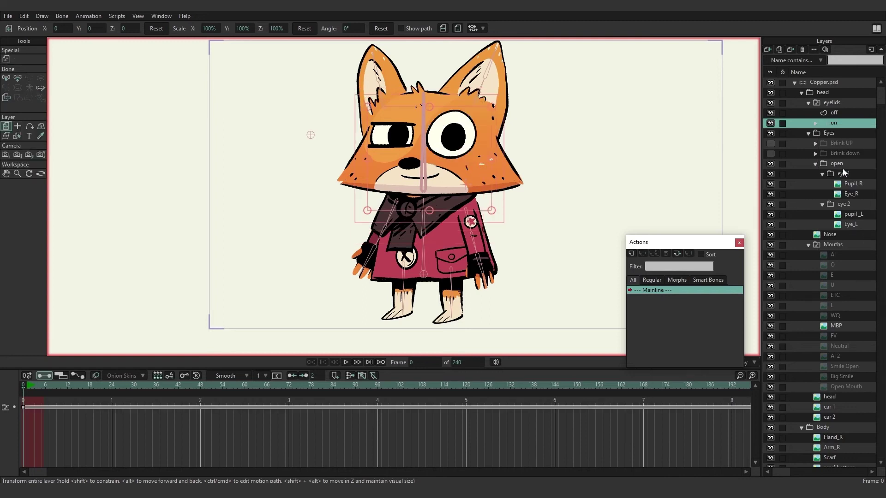
# Step: Examine the eyelids layer's switch choices at frames 0 and 6, and the left and right groups inside "on"
pyautogui.click(834, 102)
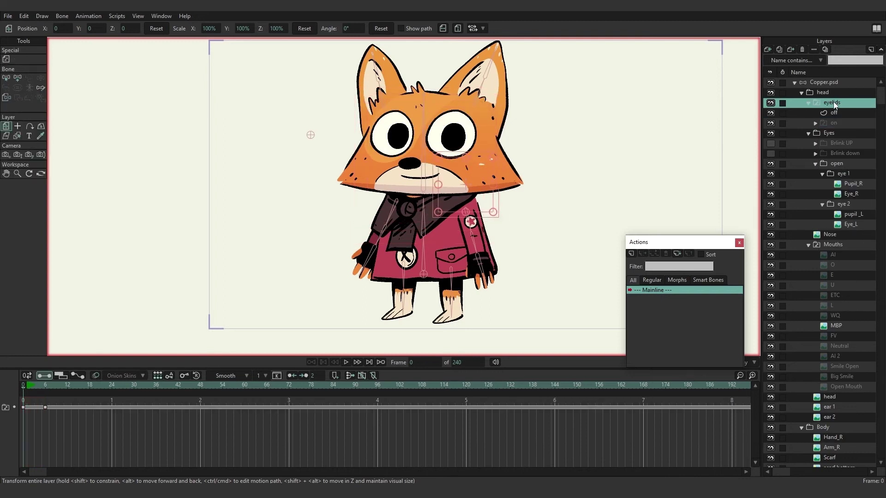
pyautogui.rightClick(833, 101)
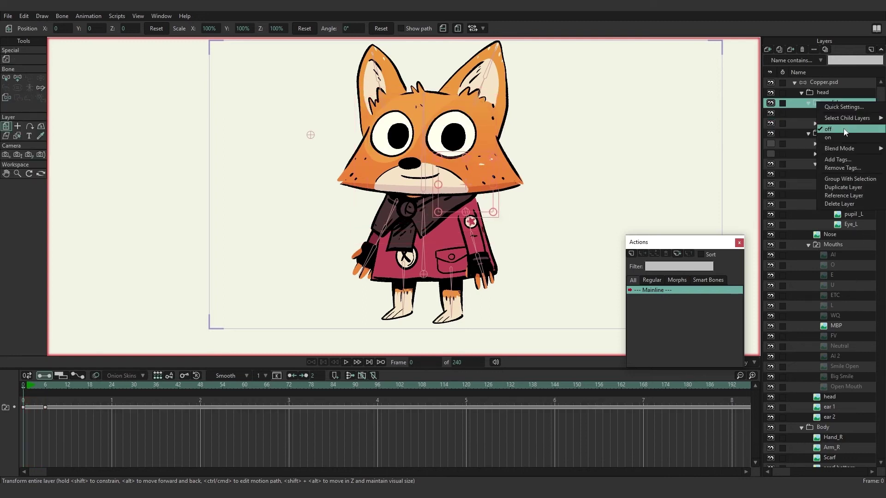
pyautogui.click(44, 384)
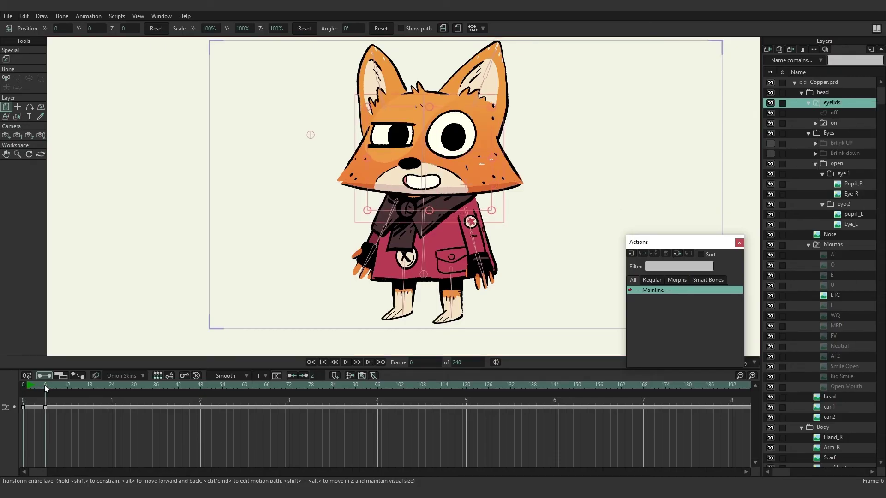
pyautogui.rightClick(823, 106)
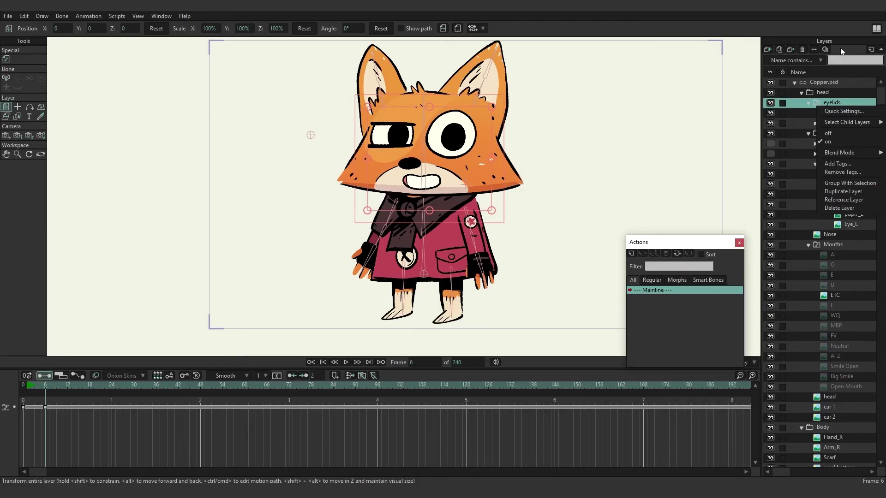
pyautogui.click(847, 33)
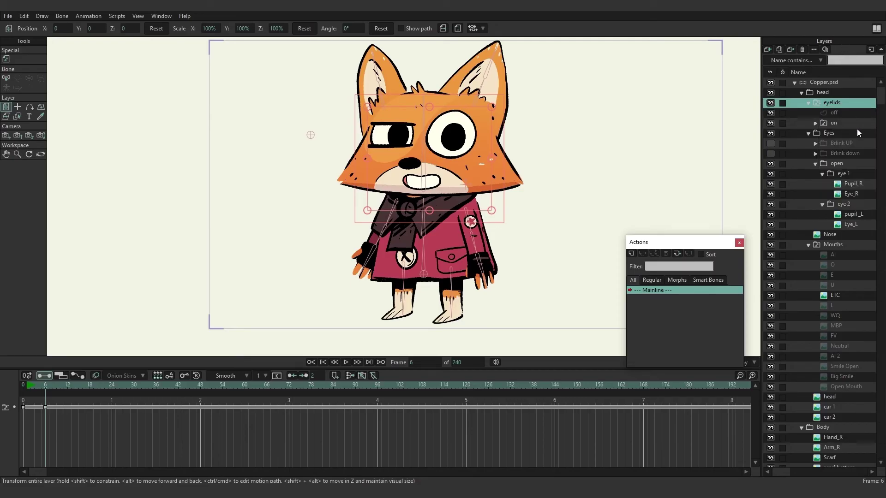
pyautogui.click(815, 122)
pyautogui.click(816, 122)
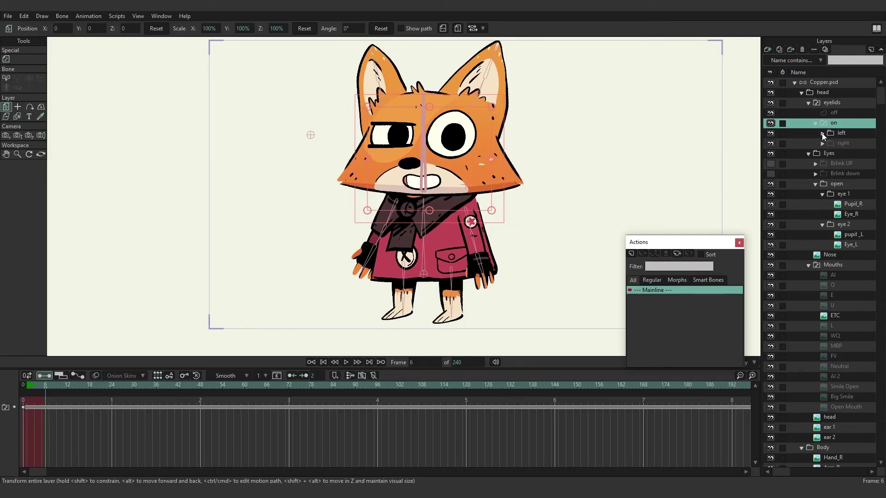
pyautogui.click(844, 142)
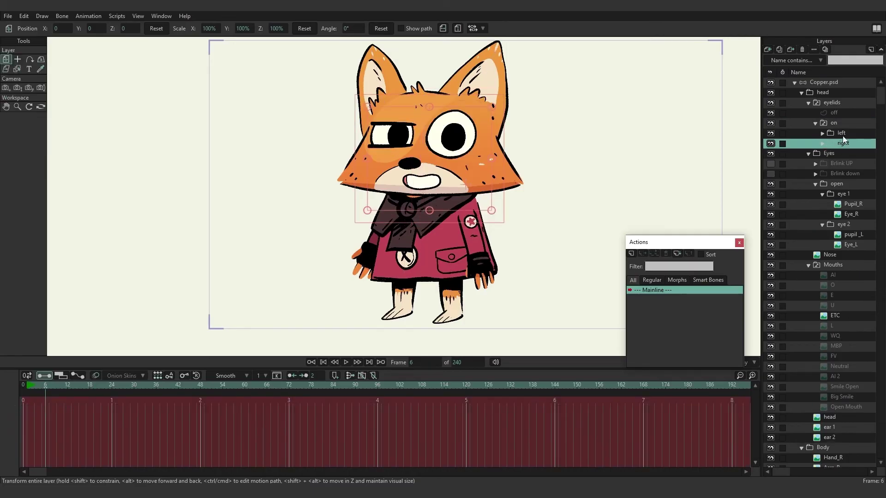
pyautogui.click(842, 135)
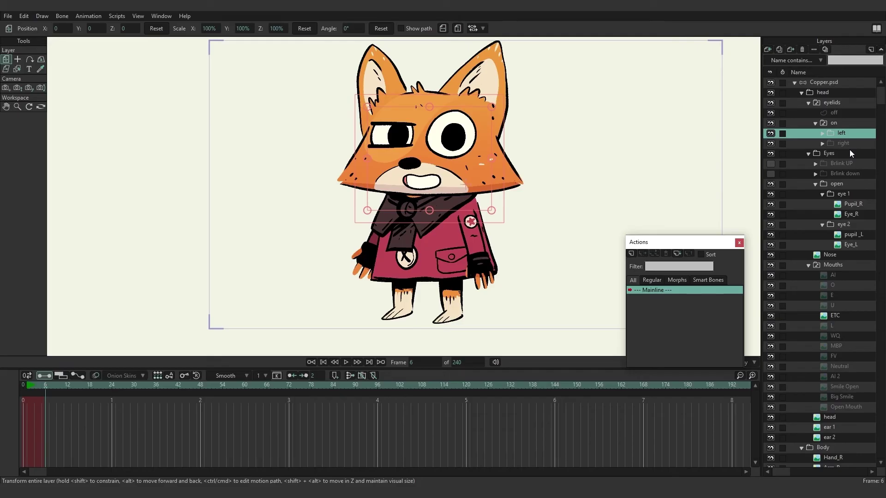
# Step: Undo the switch conversion of the "on" layer and check the groups inside it
pyautogui.click(834, 104)
pyautogui.click(835, 123)
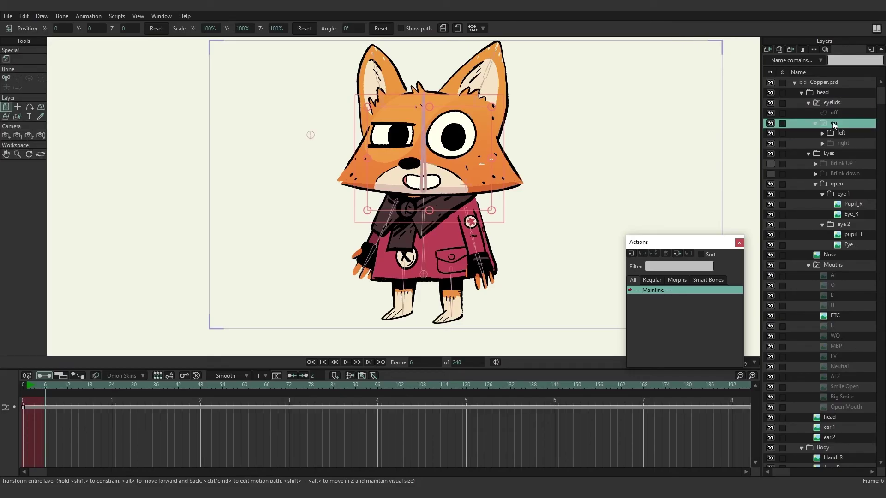
pyautogui.click(816, 123)
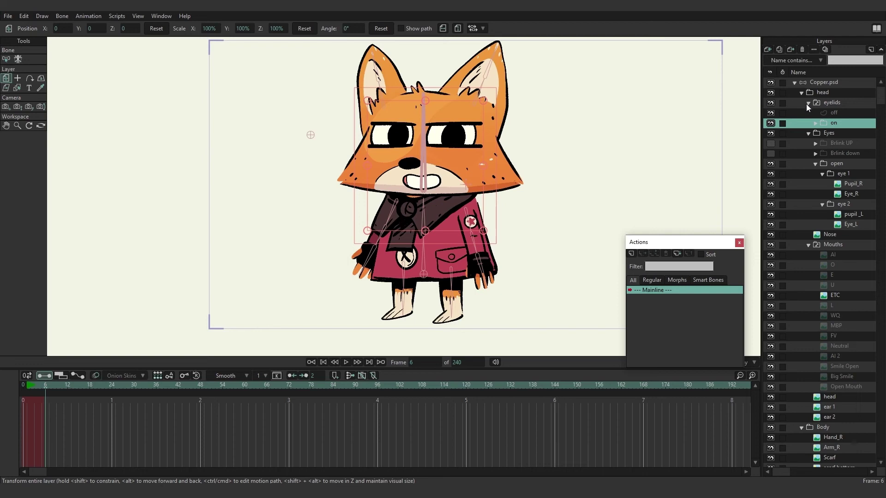
pyautogui.click(815, 123)
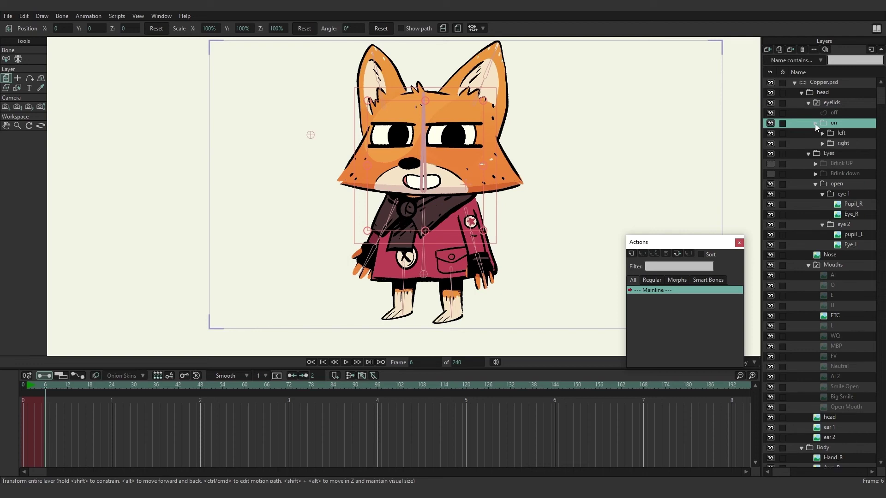
pyautogui.click(816, 123)
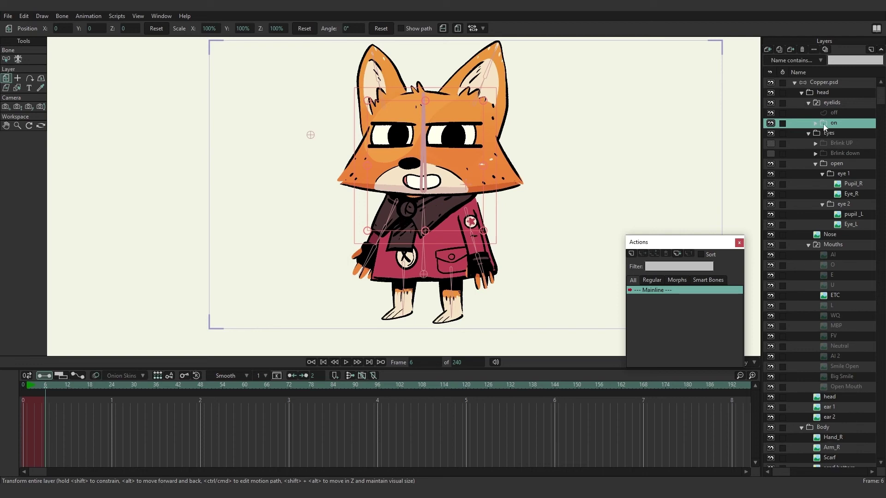
# Step: Collapse the eyelids layer and make the "Brlink UP" and "Brlink down" groups inside Eyes visible
pyautogui.click(808, 103)
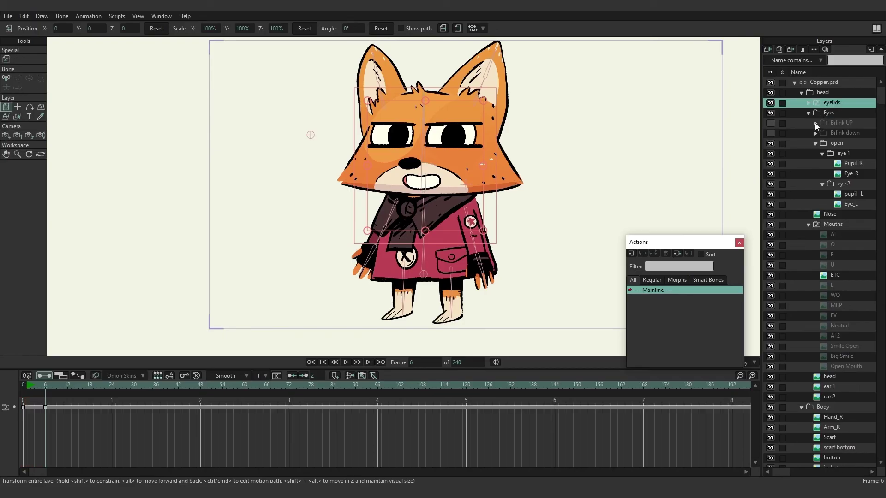
pyautogui.click(771, 123)
pyautogui.click(770, 133)
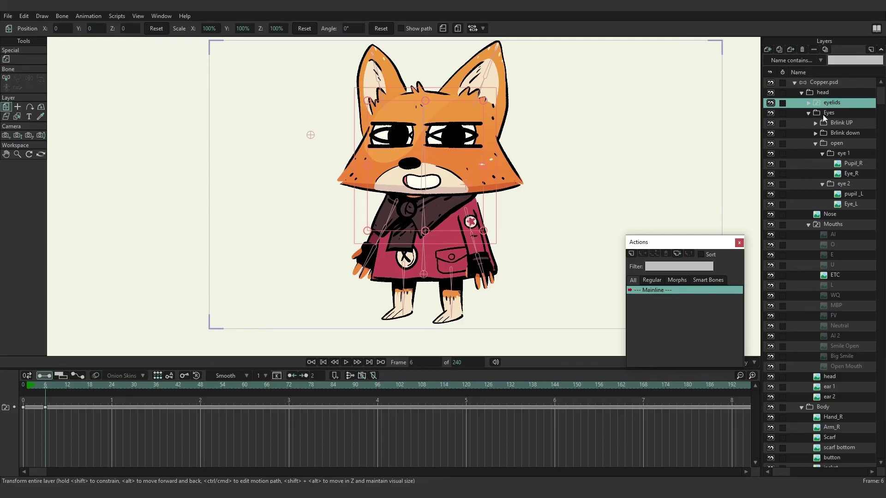
# Step: Collapse the Eyes group and convert it to a switch layer
pyautogui.click(816, 144)
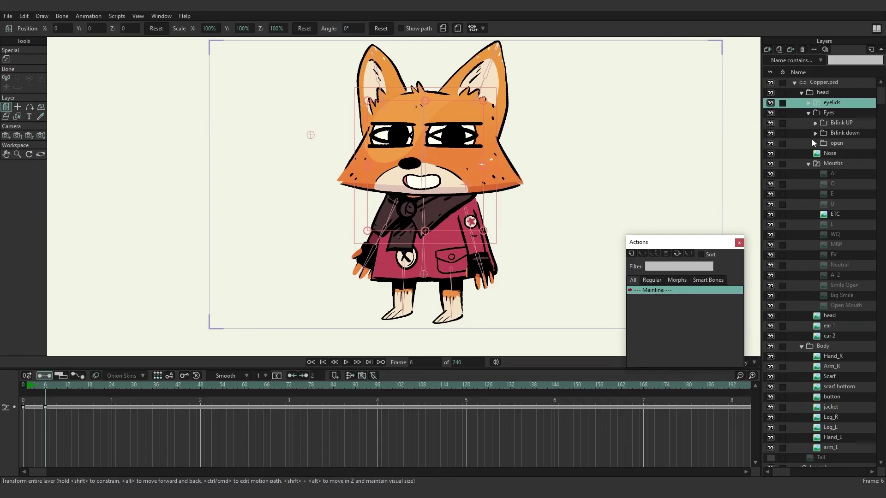
pyautogui.click(809, 113)
pyautogui.rightClick(830, 112)
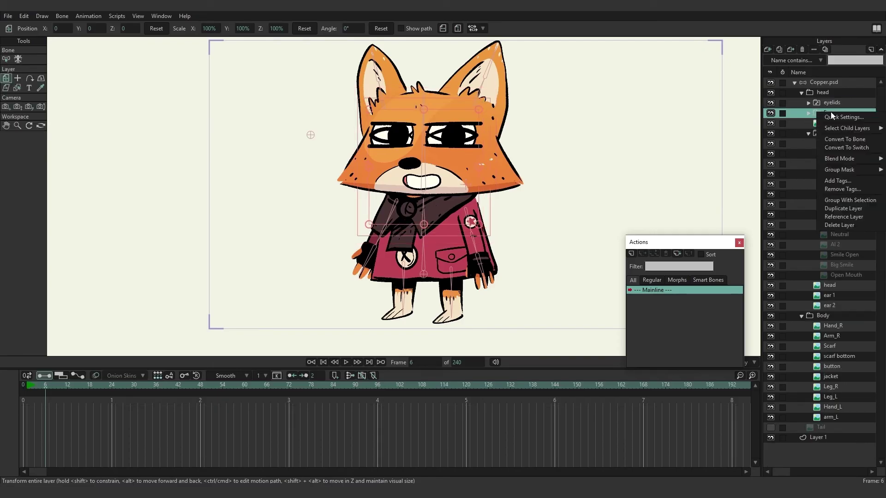
pyautogui.click(840, 147)
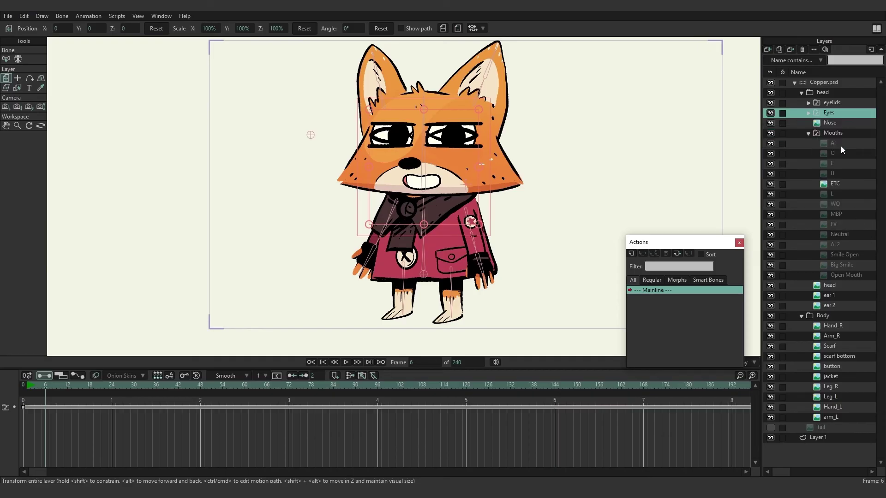
# Step: At frame 6, switch the eyelids layer to "off" and change the Eyes layer to "Brlink down", followed by "open"
pyautogui.rightClick(829, 102)
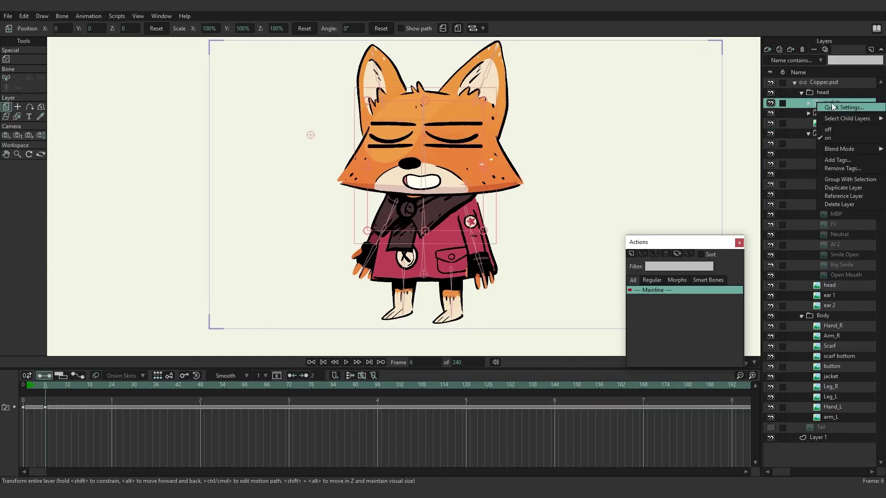
pyautogui.click(830, 129)
pyautogui.click(835, 113)
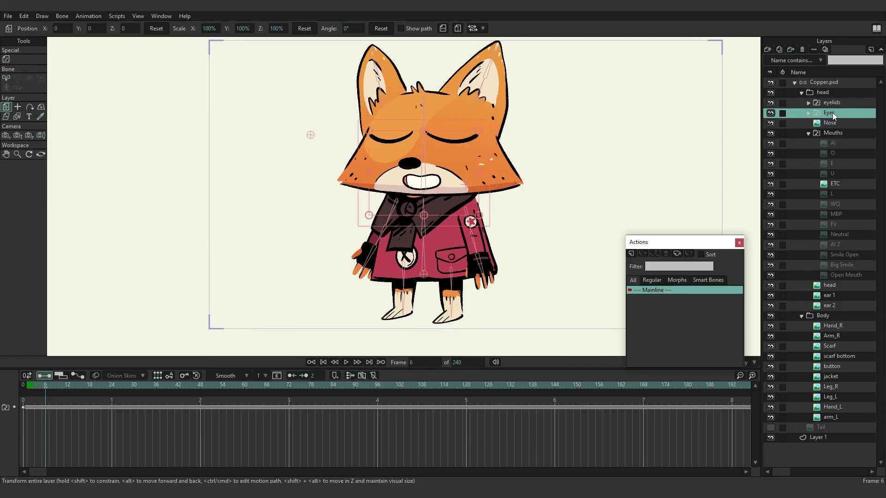
pyautogui.rightClick(830, 116)
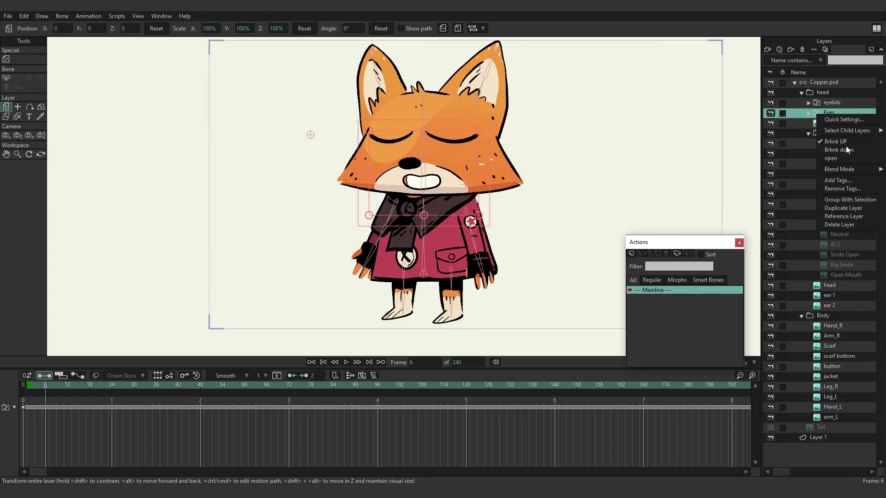
pyautogui.click(846, 146)
pyautogui.rightClick(831, 114)
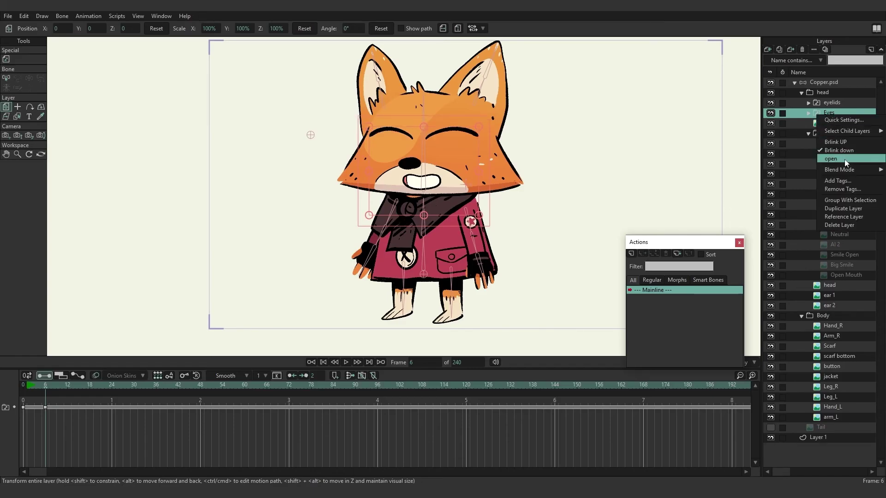
pyautogui.click(843, 158)
# Step: Switch the eyelids layer back to "on" at frame 6
pyautogui.click(833, 104)
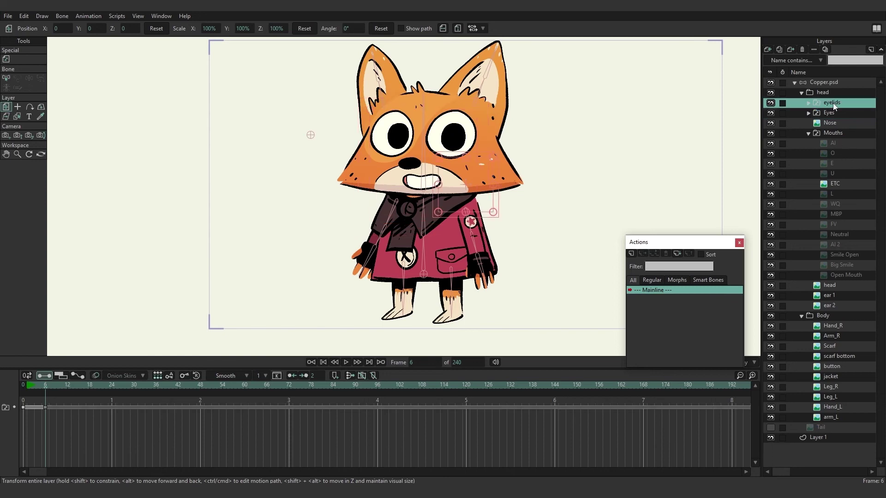
pyautogui.rightClick(834, 103)
pyautogui.click(845, 139)
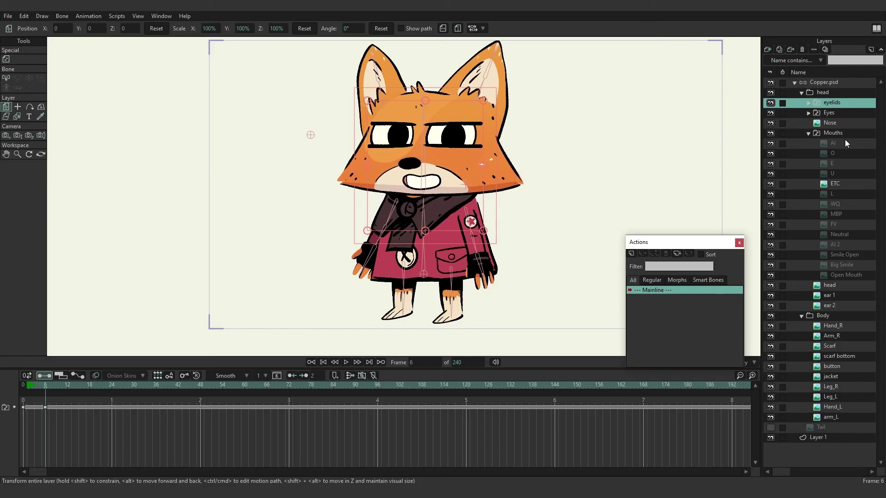
# Step: Open the Switch Selection window for the Mouths layer and change the mouth to "MBP" at frame 6
pyautogui.rightClick(838, 133)
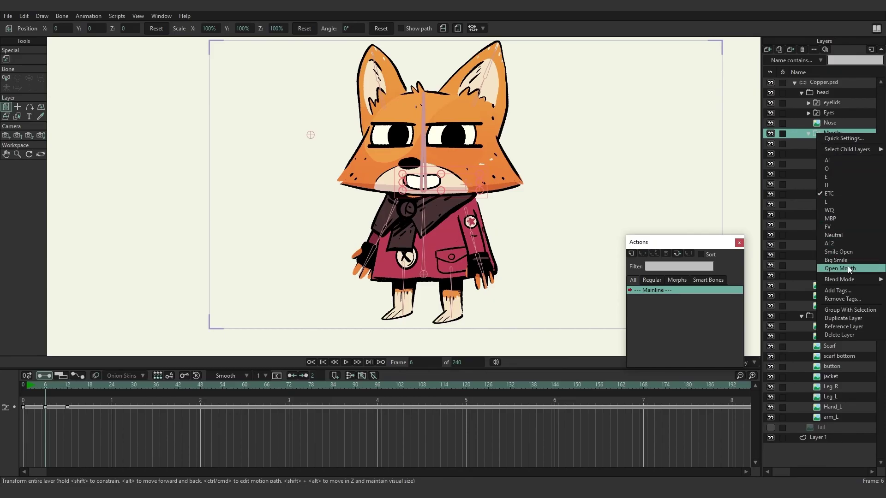
pyautogui.click(790, 29)
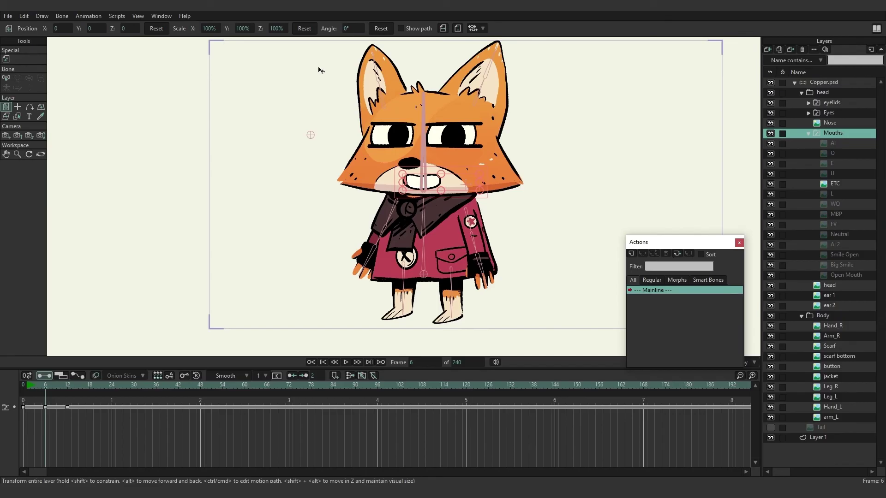
pyautogui.click(168, 15)
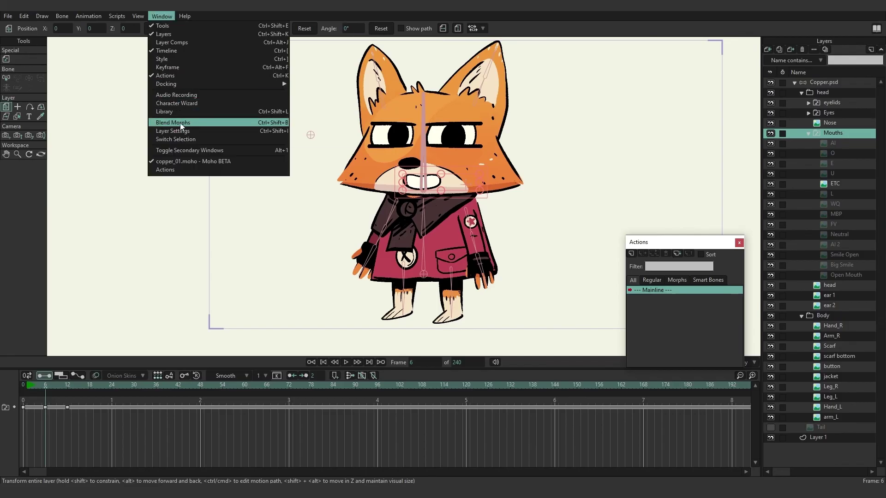
pyautogui.click(184, 140)
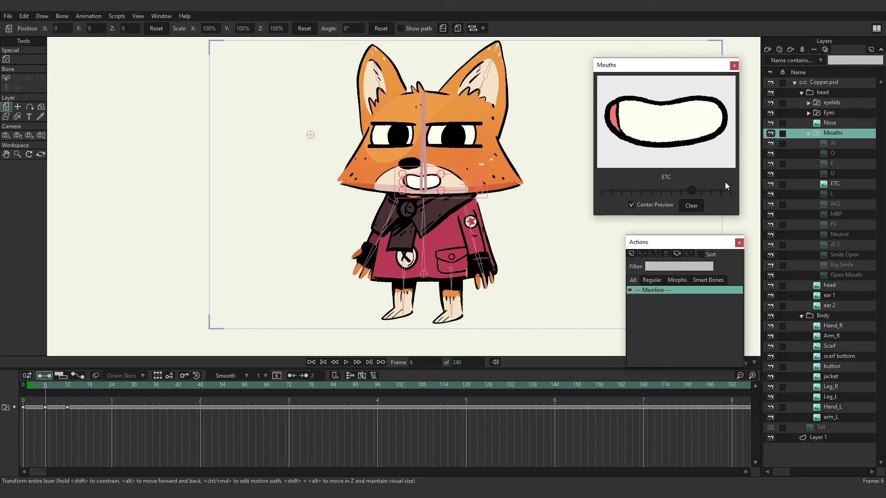
pyautogui.moveTo(700, 189); pyautogui.dragTo(658, 186)
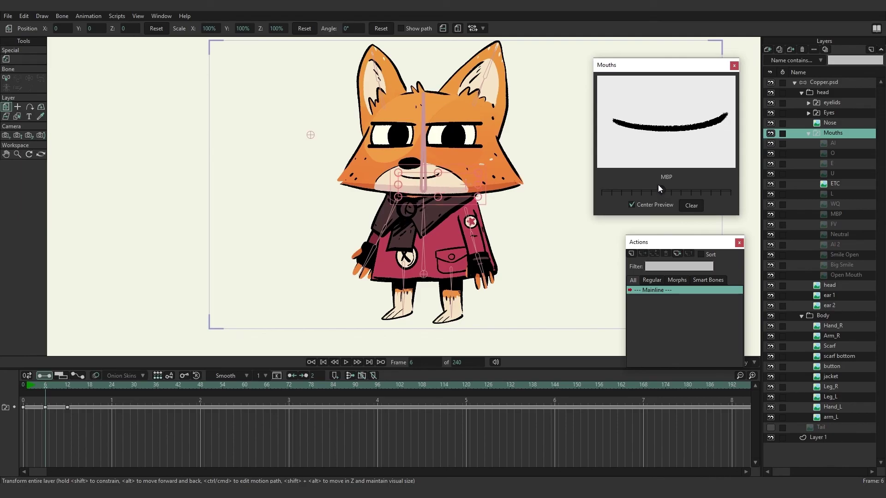